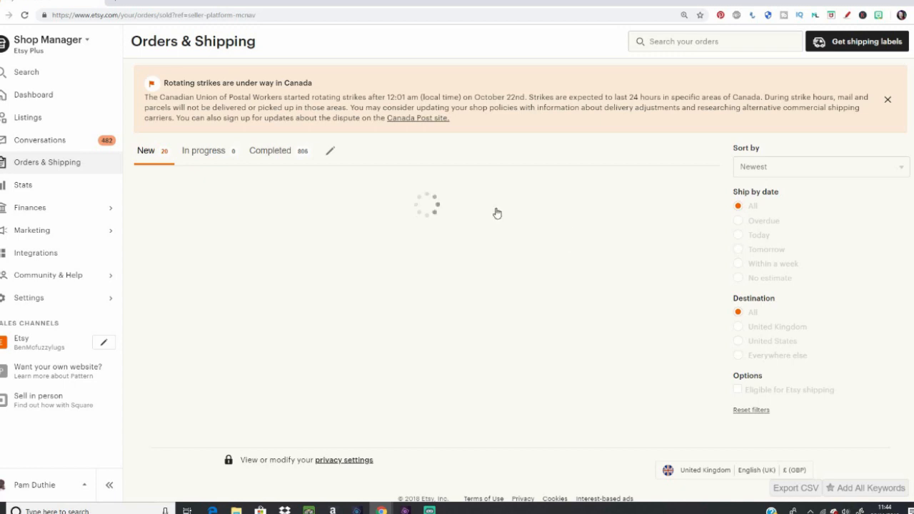
Open the 24 Nov, 2018 cat bookmark order shipping to Middlesbrough and start getting a shipping label for it
scroll(519, 283, down, 3)
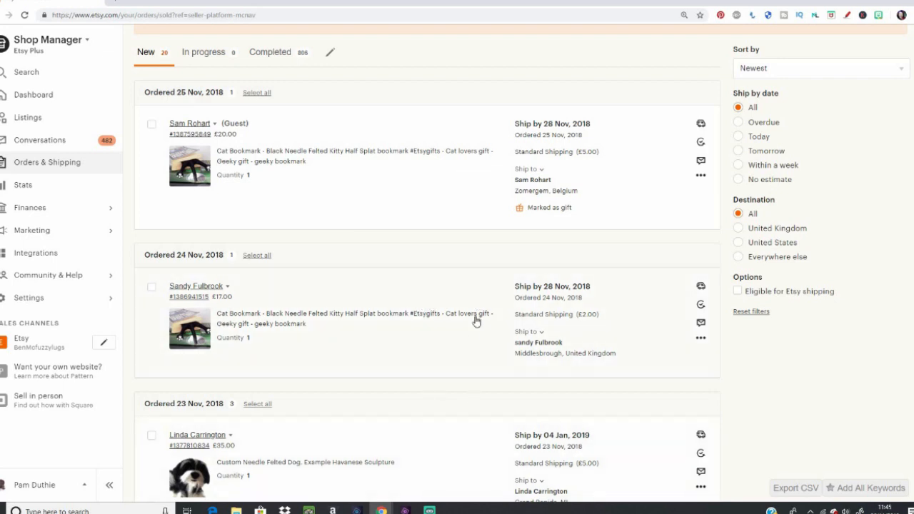
click(412, 334)
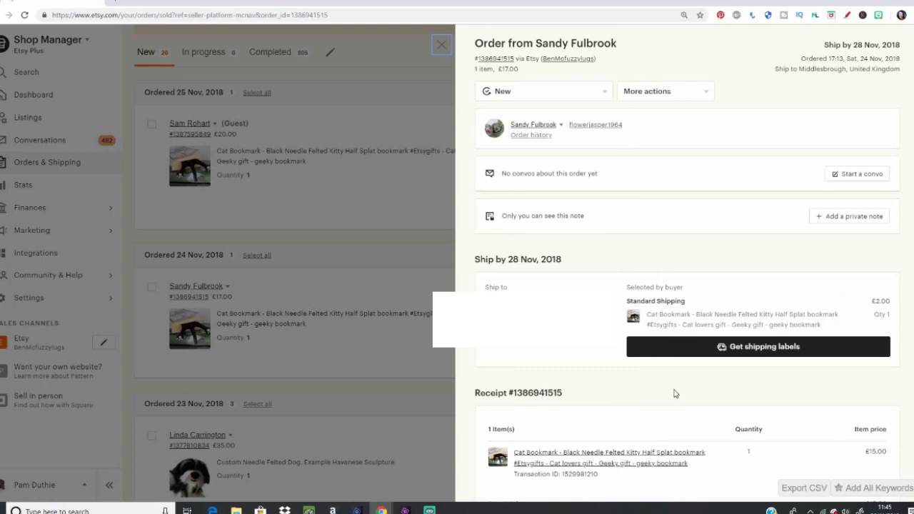
click(762, 347)
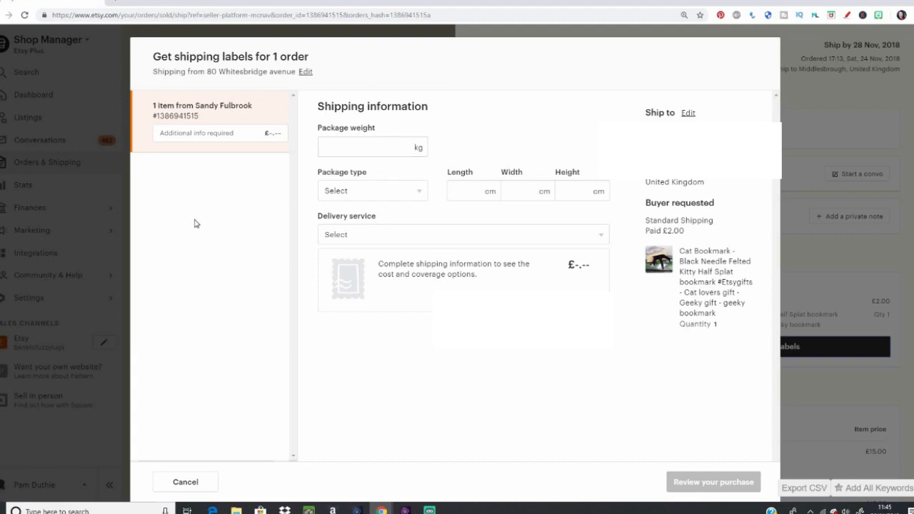
Set the package weight to .1 kg, the type to Small Parcel, and length, width and height to 10 cm each
click(342, 149)
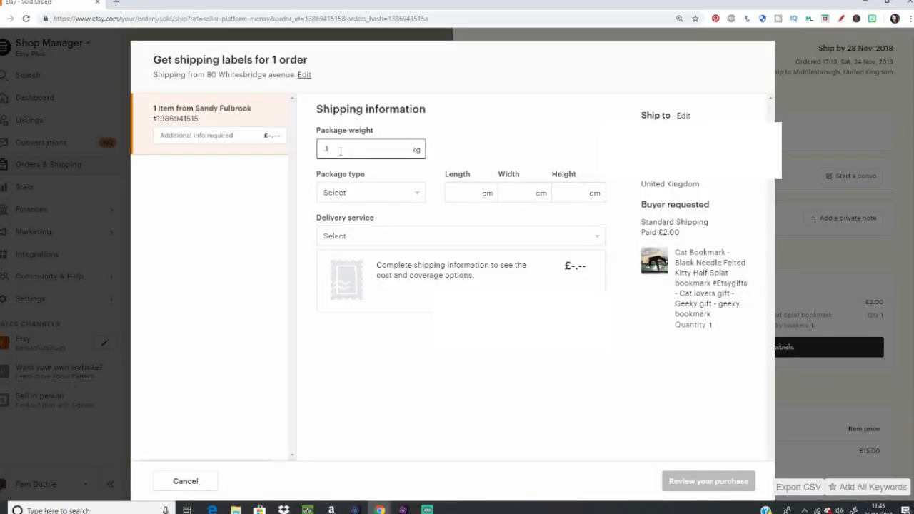
click(377, 194)
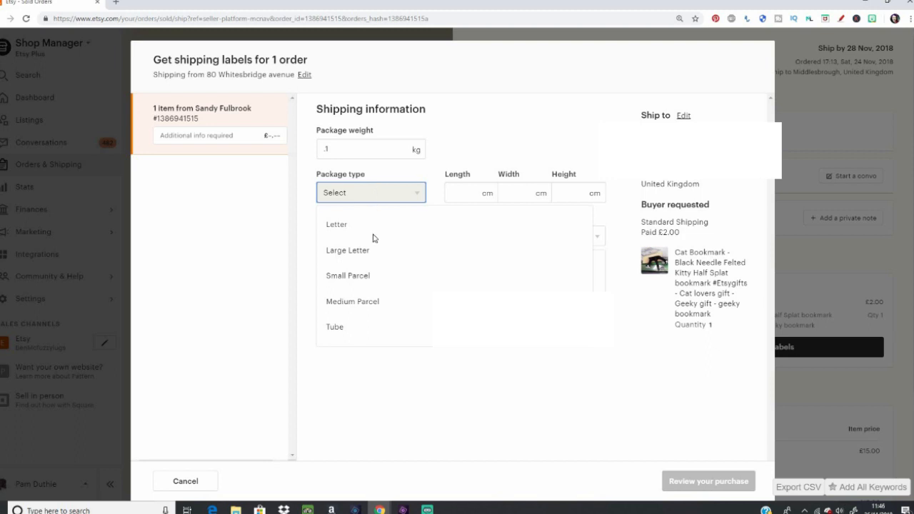
click(364, 277)
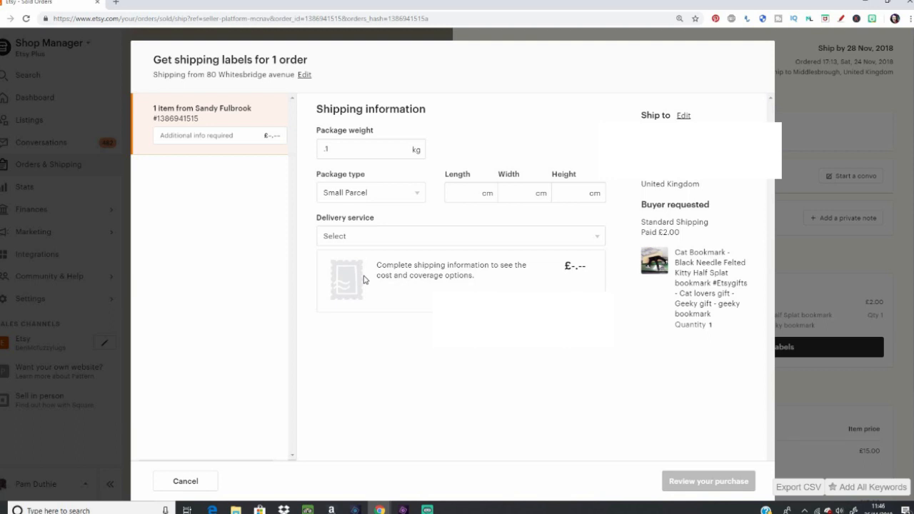
click(456, 190)
text(10)
click(514, 193)
text(10)
click(567, 192)
text(10)
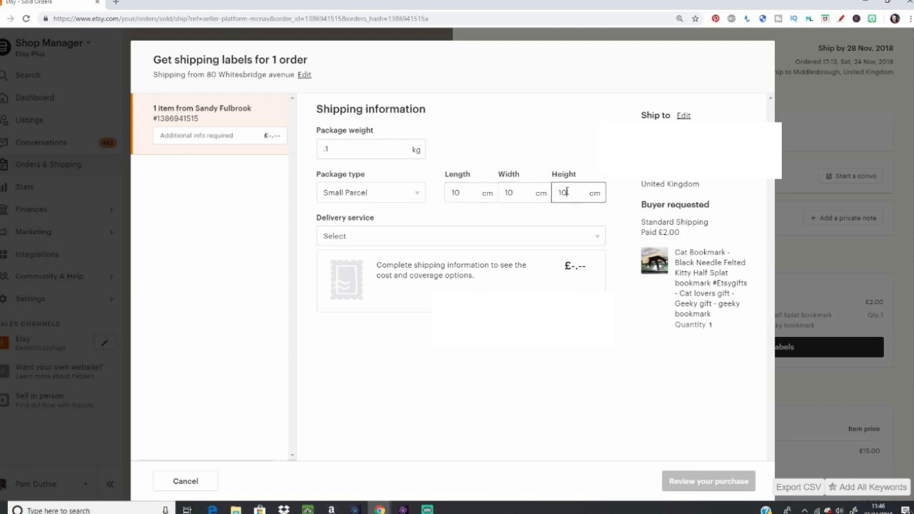
Choose Royal Mail 1st Class as the delivery service and purchase the shipping label
click(423, 238)
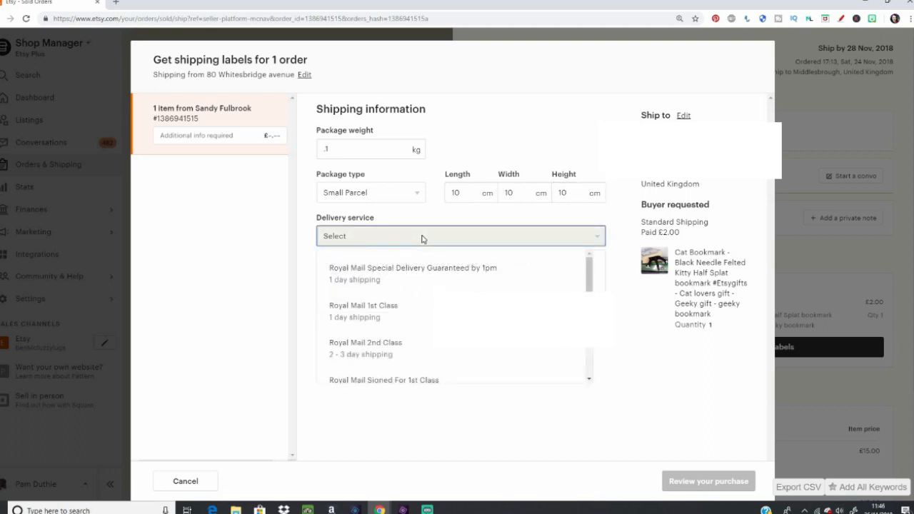
click(389, 313)
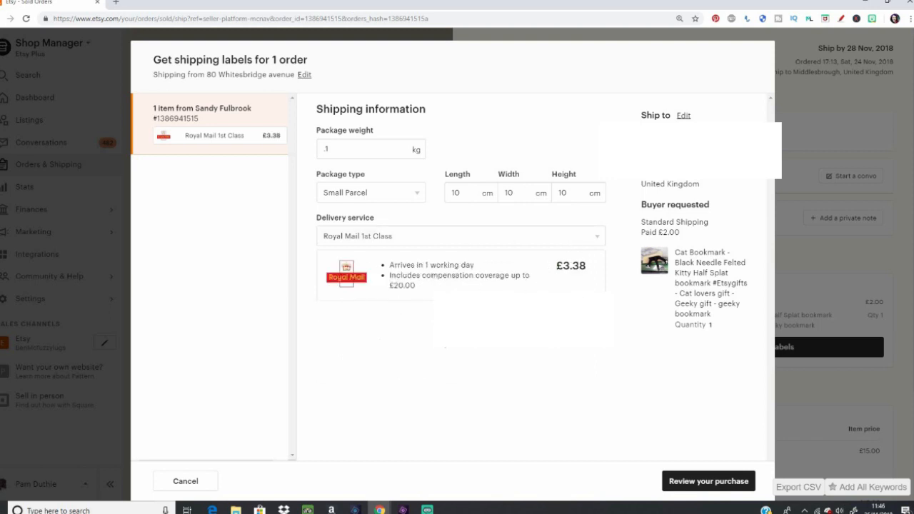
click(734, 485)
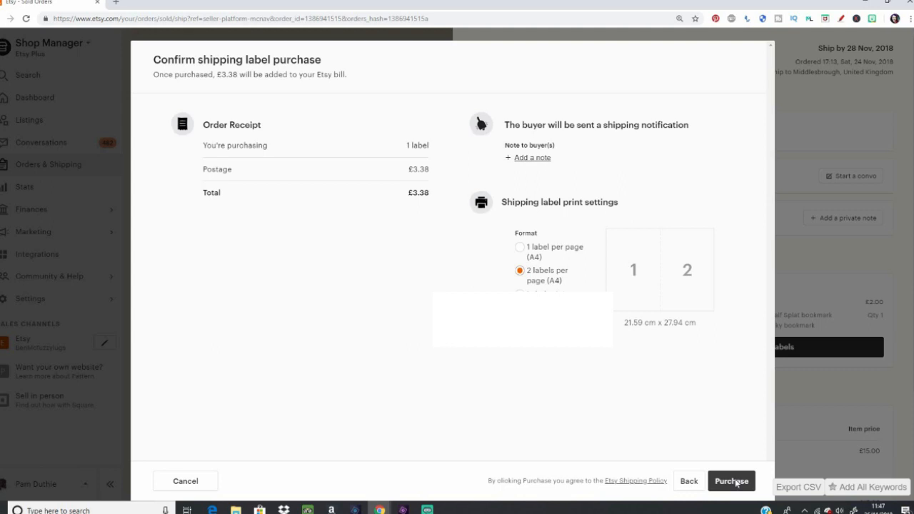
click(736, 483)
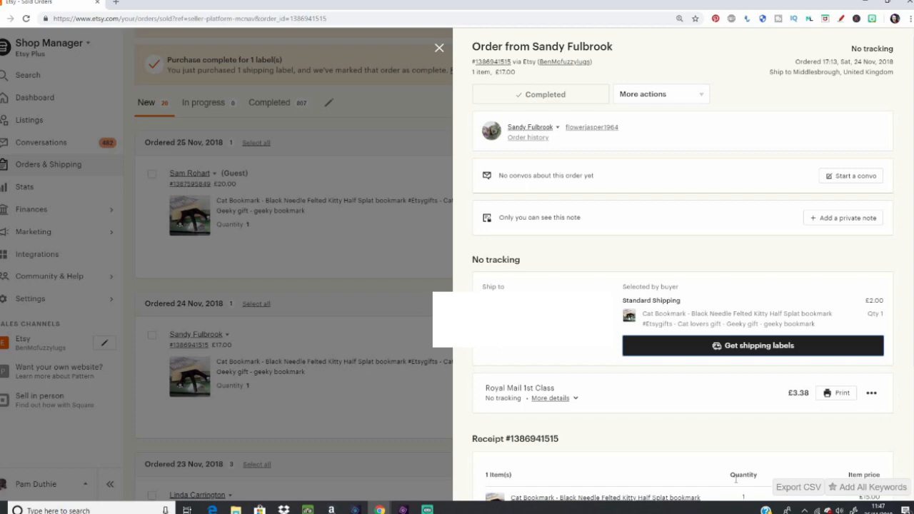
Close the order details and print the purchased 1st Class shipping label
click(439, 48)
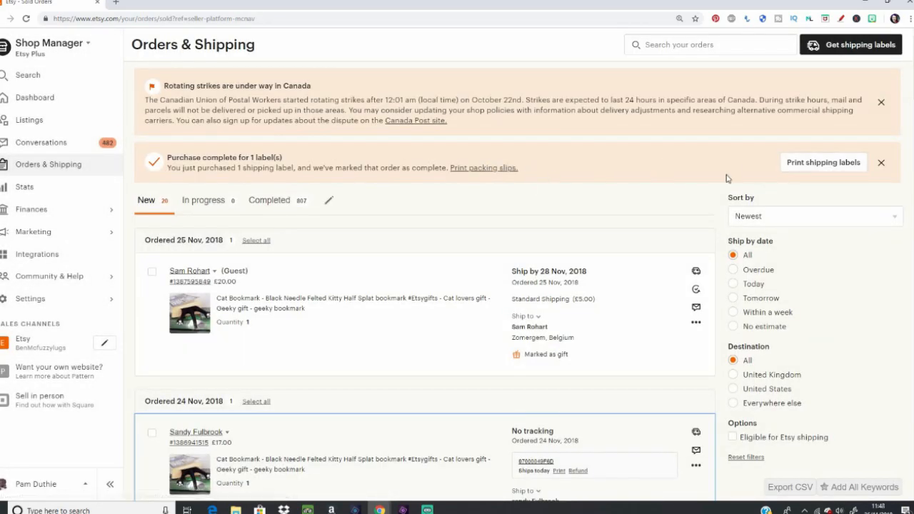
click(828, 163)
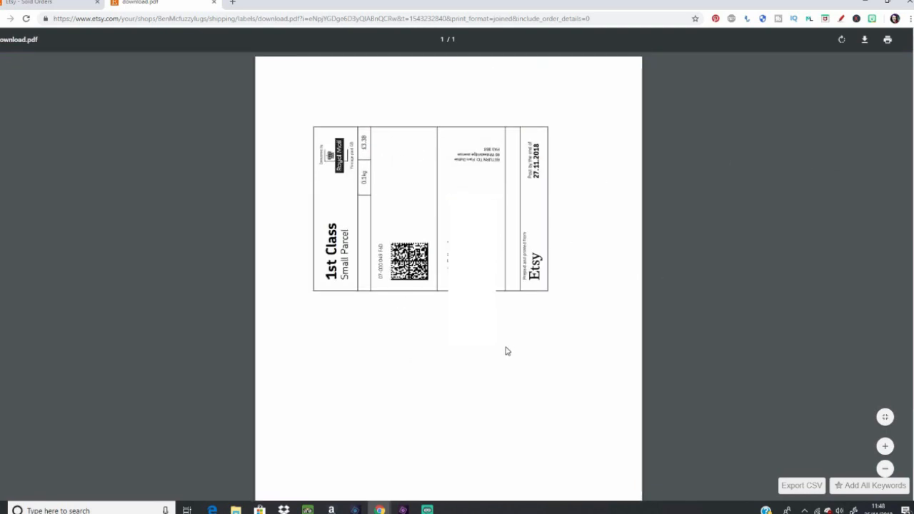
click(888, 40)
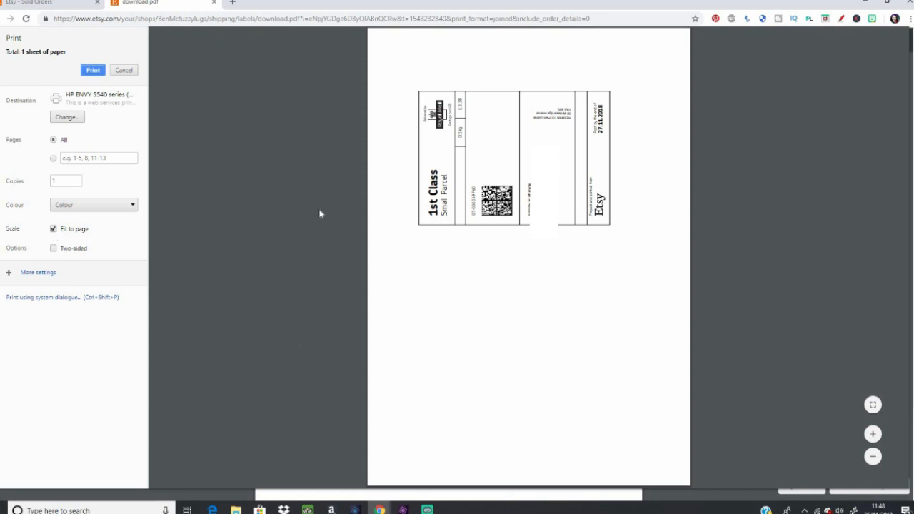
click(93, 70)
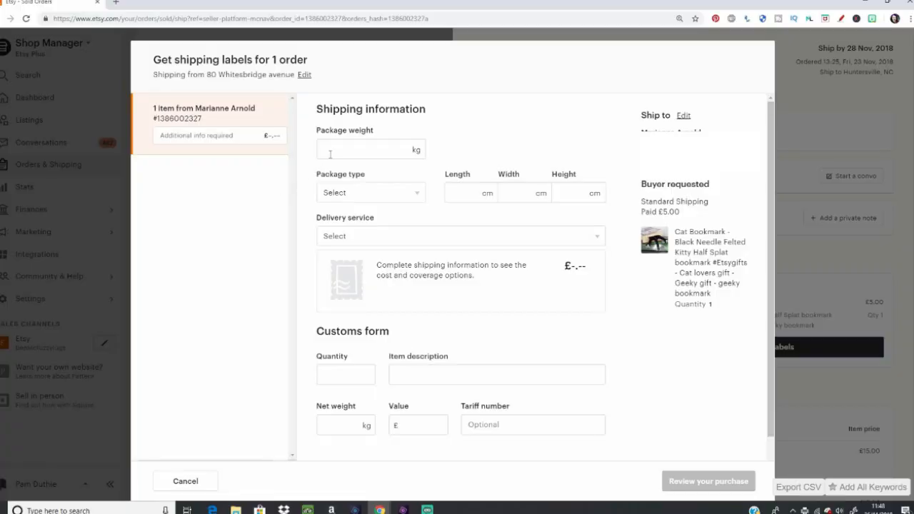
For the Huntersville order, enter a .1 kg Small Parcel measuring 10 × 10 × 10 cm, sent by Royal Mail International Standard
click(345, 147)
click(345, 147)
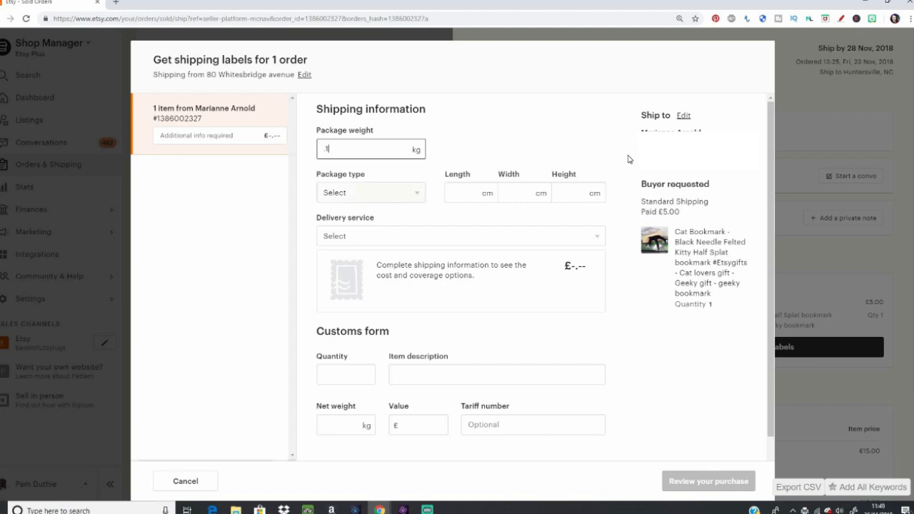
click(397, 192)
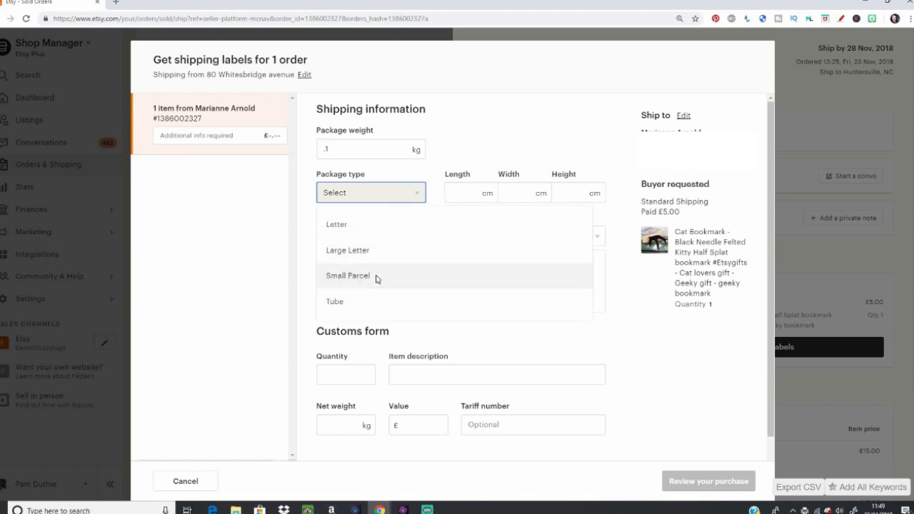
click(377, 277)
click(483, 187)
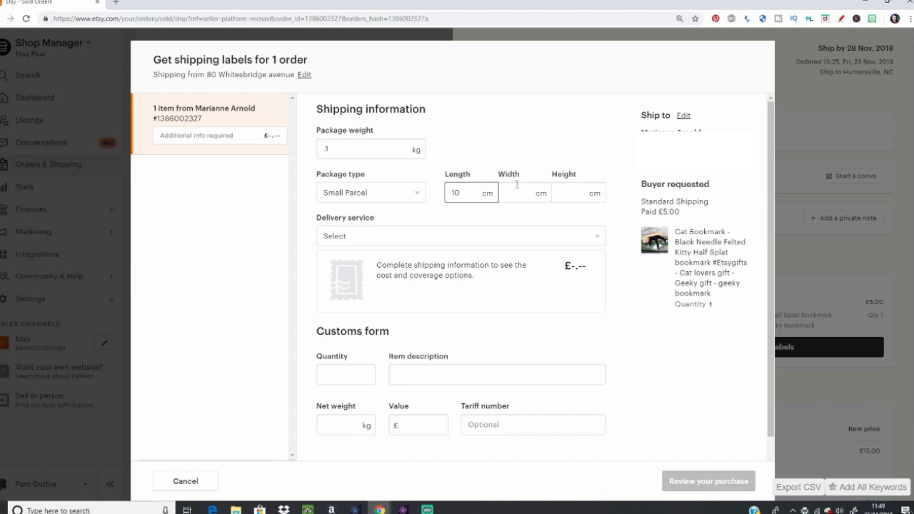
click(516, 184)
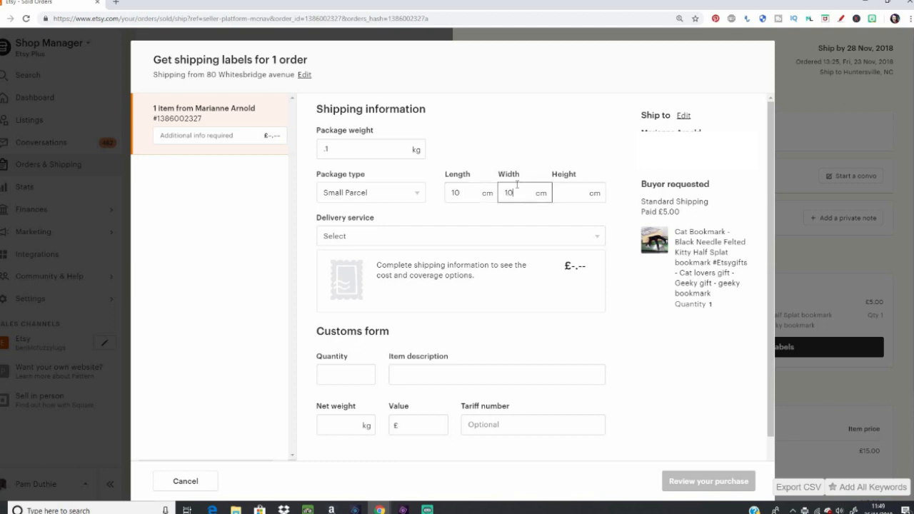
click(568, 197)
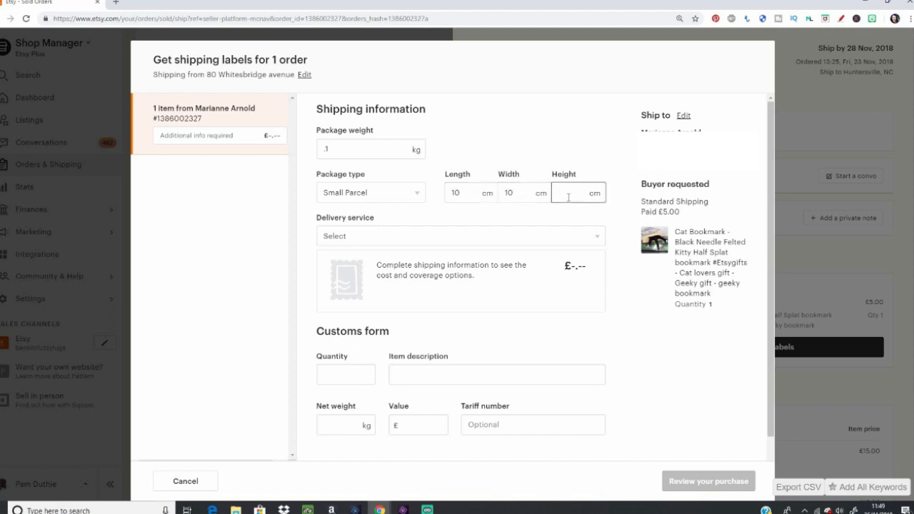
text(10)
click(422, 236)
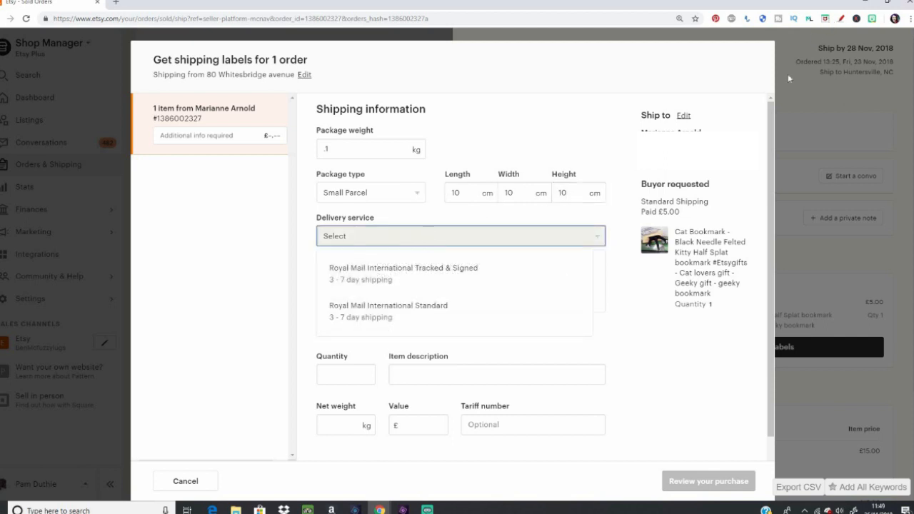
click(442, 311)
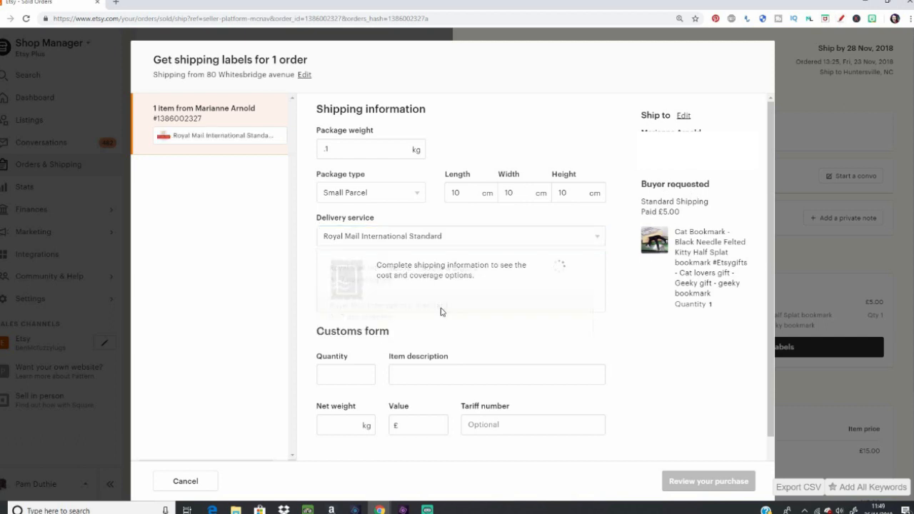
Declare quantity 1 of "Wool Bookmark" on the customs form, net weight .05 kg and value £15, and purchase the label
click(334, 362)
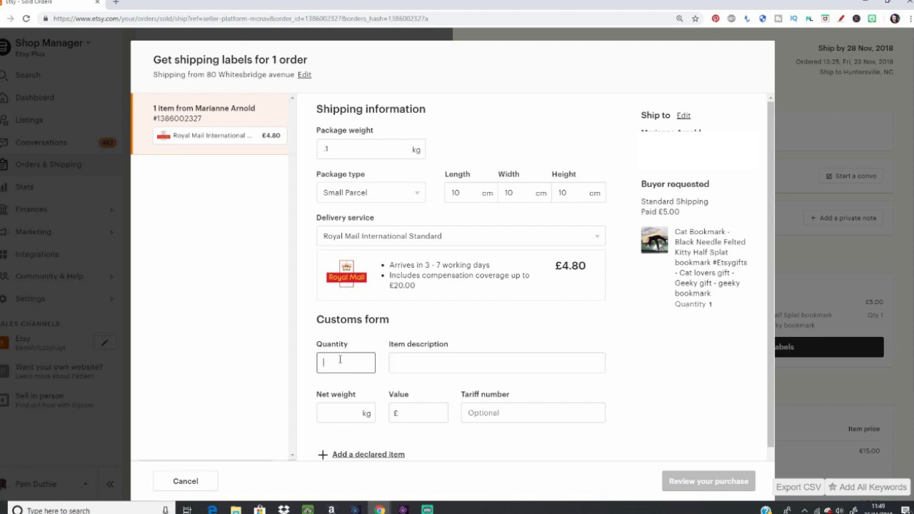
scroll(350, 368, down, 1)
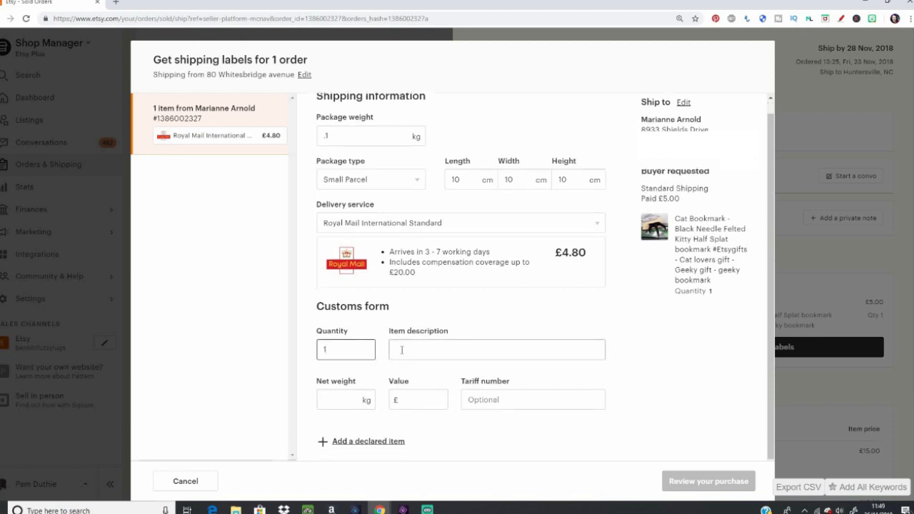
click(402, 350)
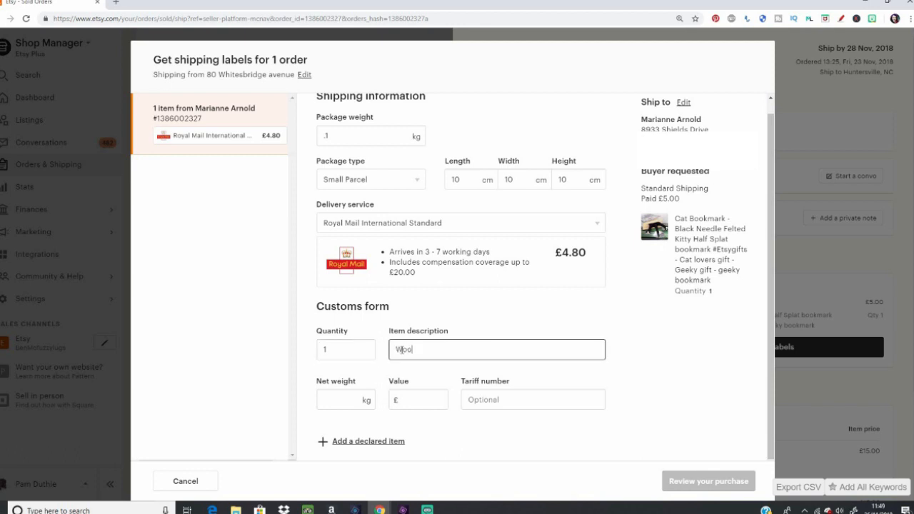
text(Wool Bookmark)
click(337, 399)
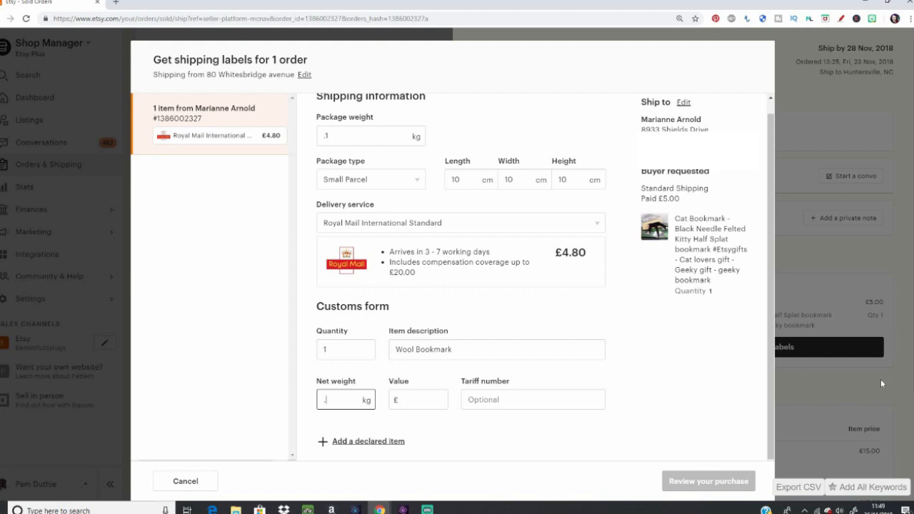
text(.05)
click(418, 399)
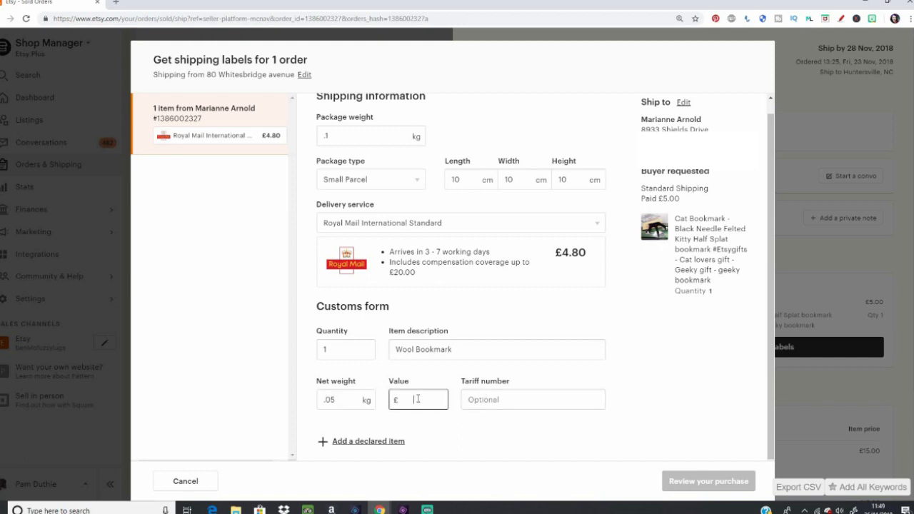
text(15)
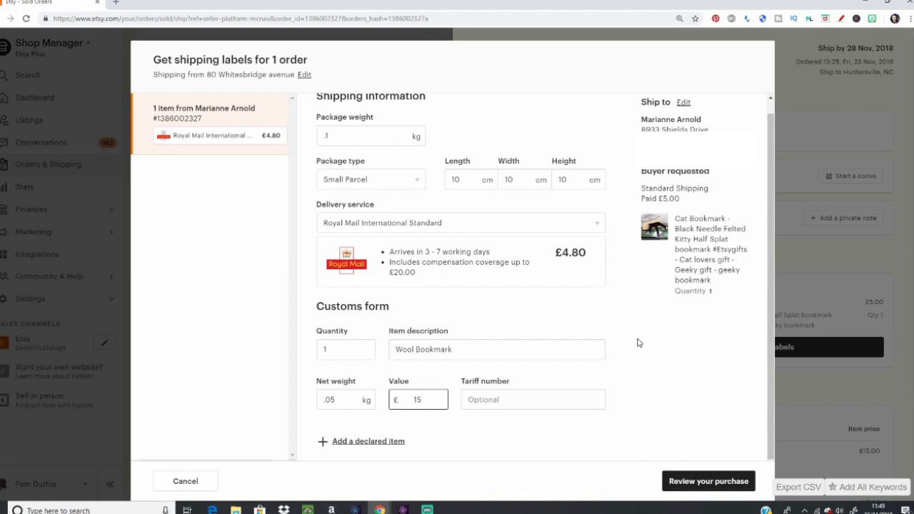
click(709, 482)
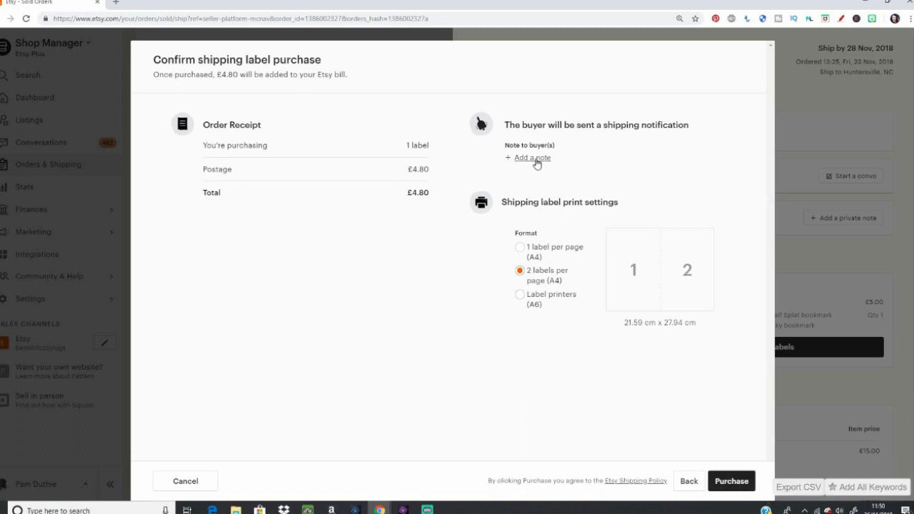
click(733, 482)
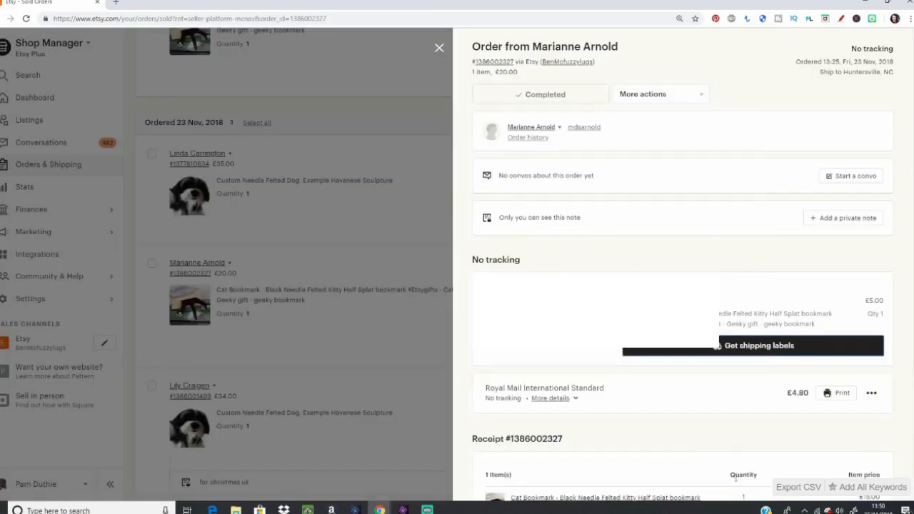
Open the purchased International Standard label, check its customs declaration, and send the page to print
click(439, 47)
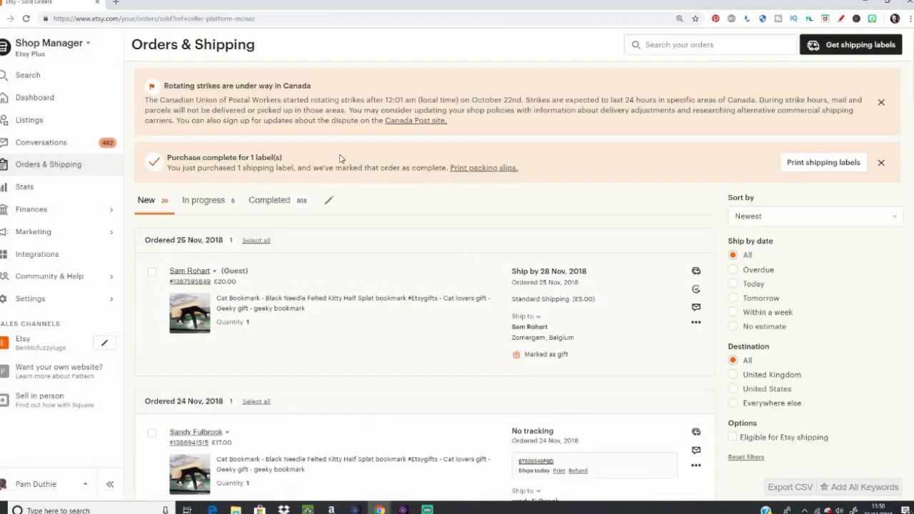
click(815, 167)
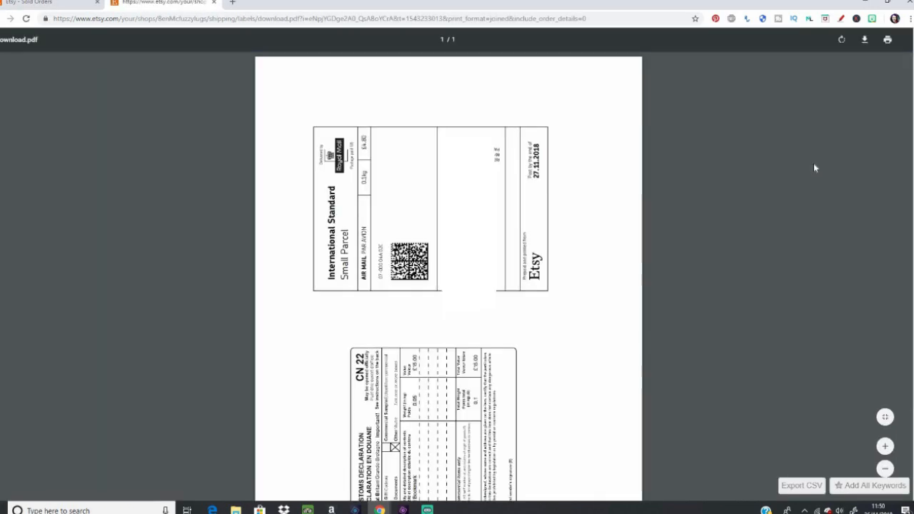
scroll(613, 312, down, 3)
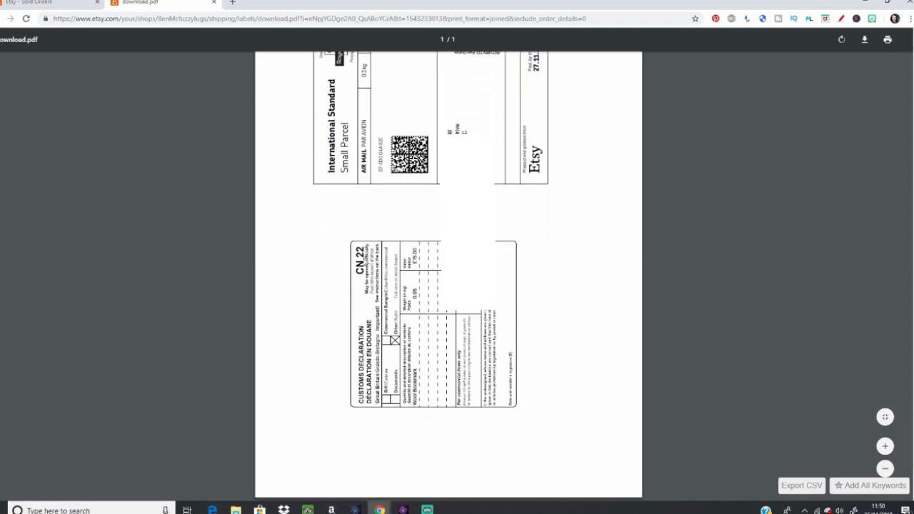
scroll(421, 219, up, 3)
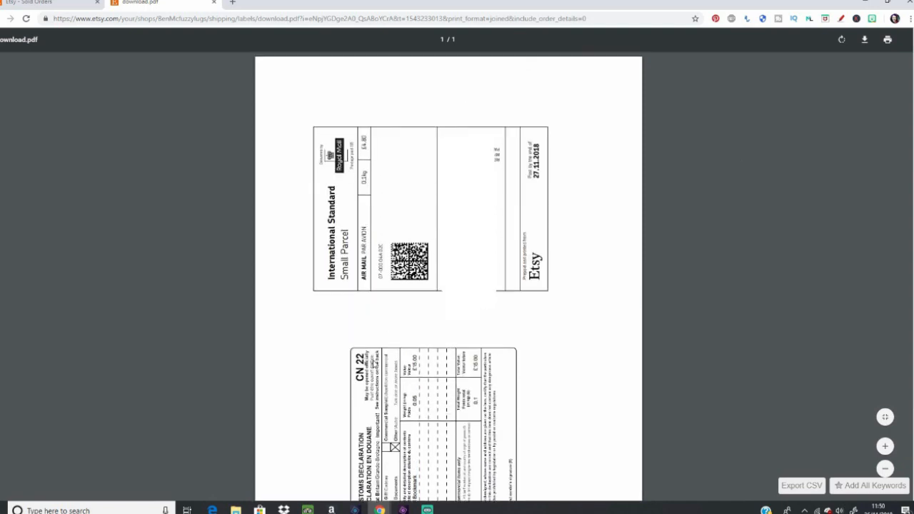
scroll(396, 389, down, 2)
scroll(361, 117, up, 2)
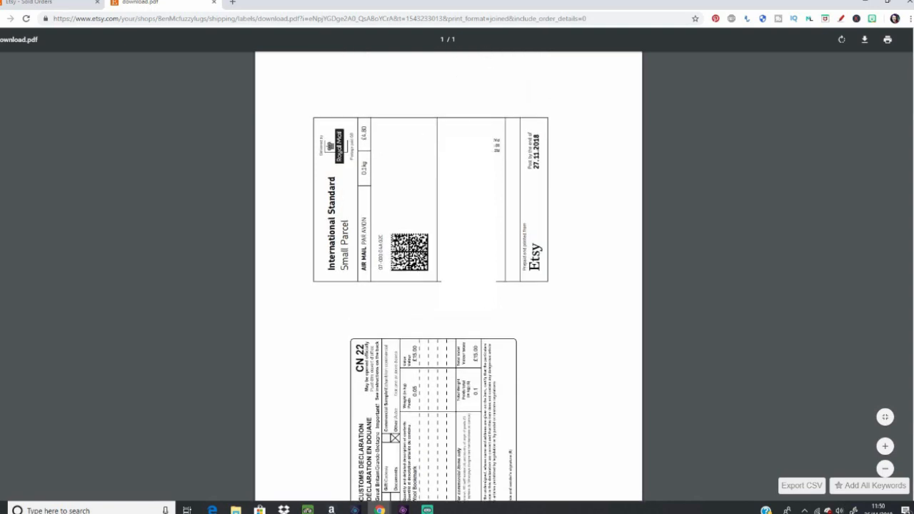
click(888, 41)
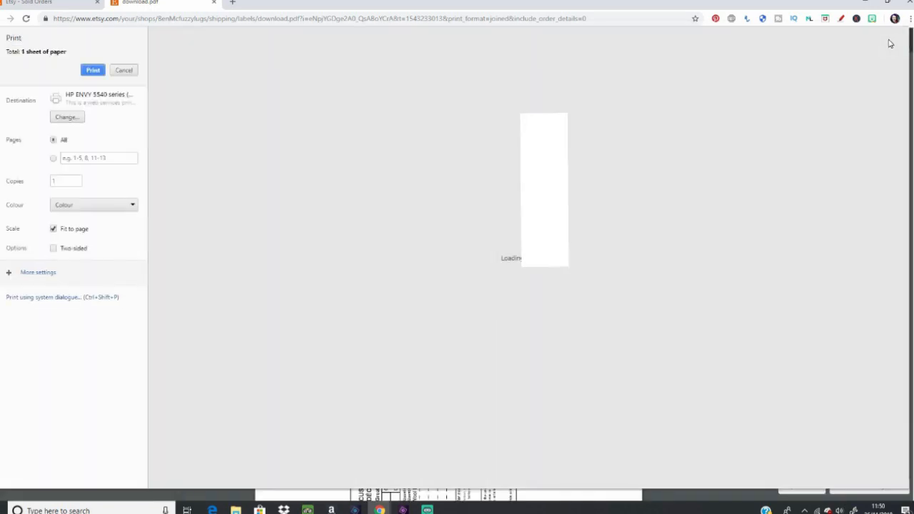